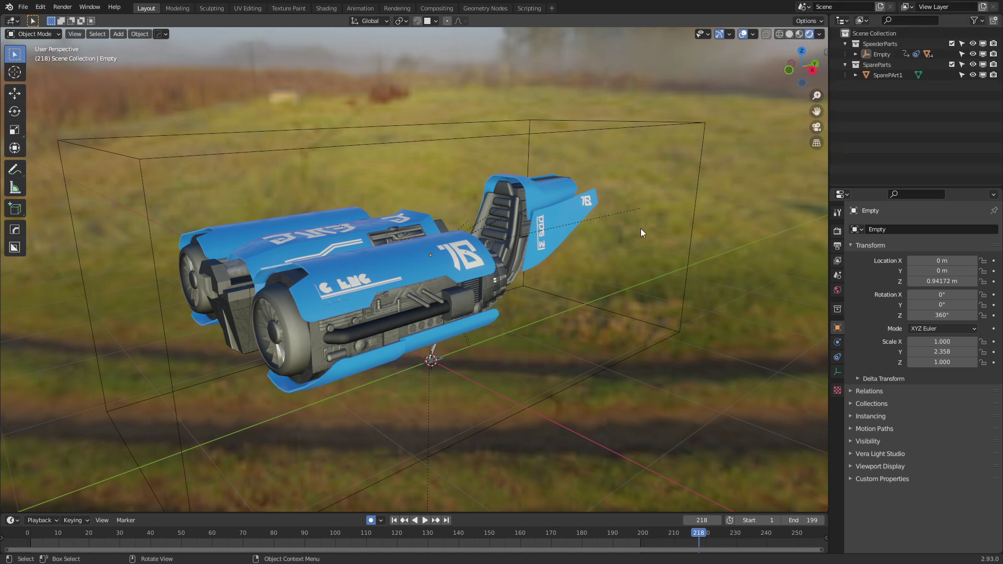
# Step: Select the pod racer's EnginPanel part in the viewport to make it the active object
pyautogui.click(475, 300)
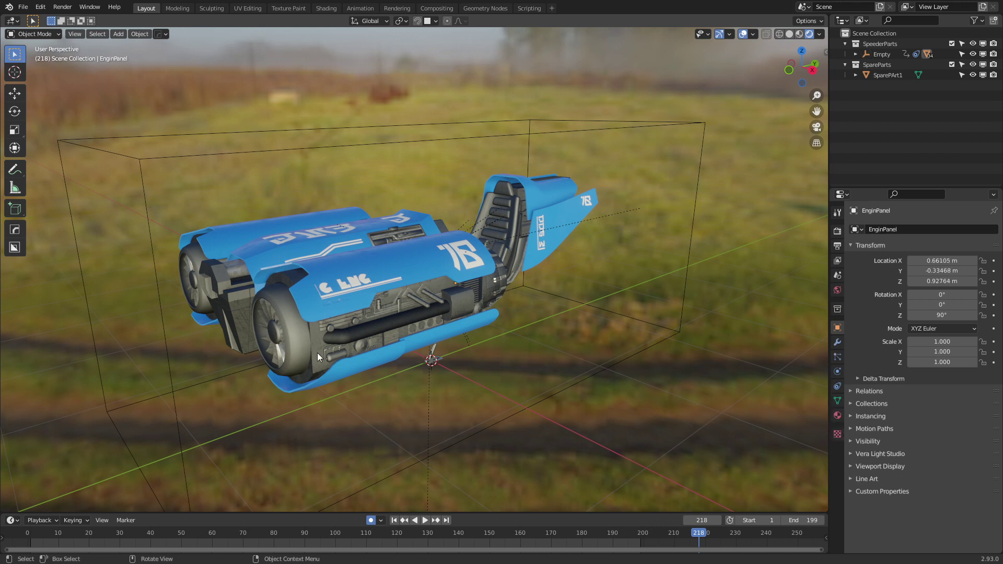
pyautogui.click(316, 341)
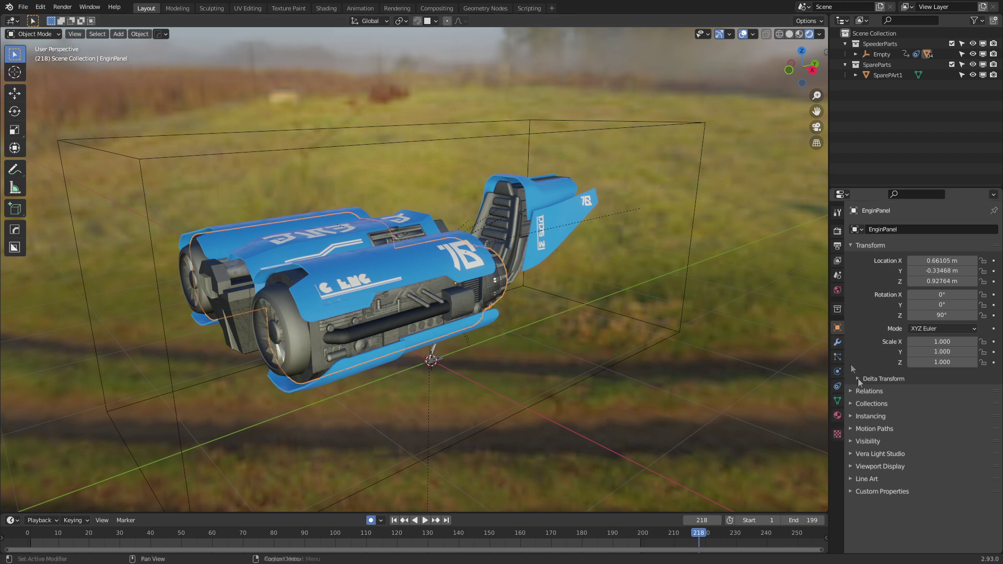
# Step: Show the MEtalPlain material's node tree, with its roughness texture and ColorRamp, in the Shading workspace
pyautogui.click(837, 416)
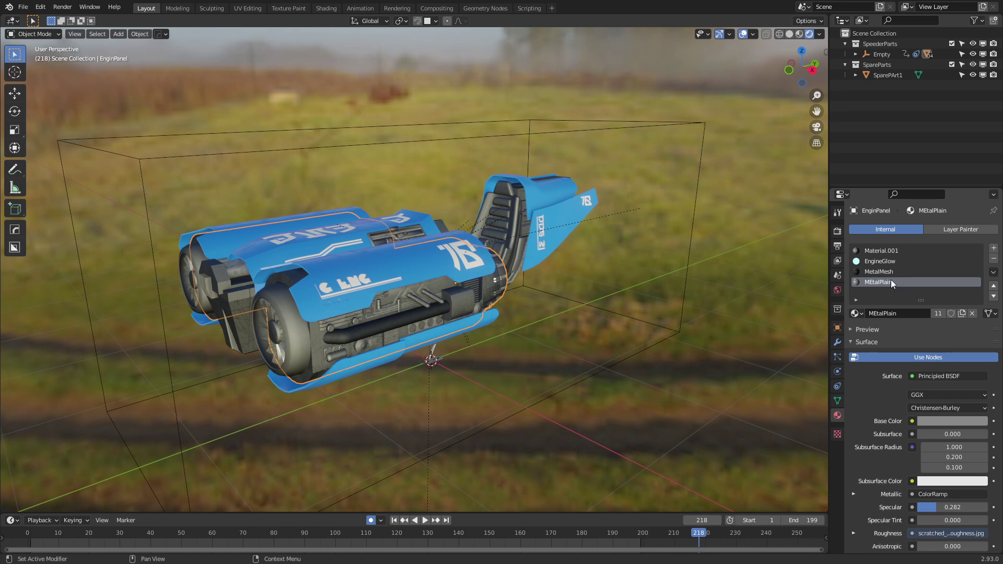
pyautogui.click(326, 8)
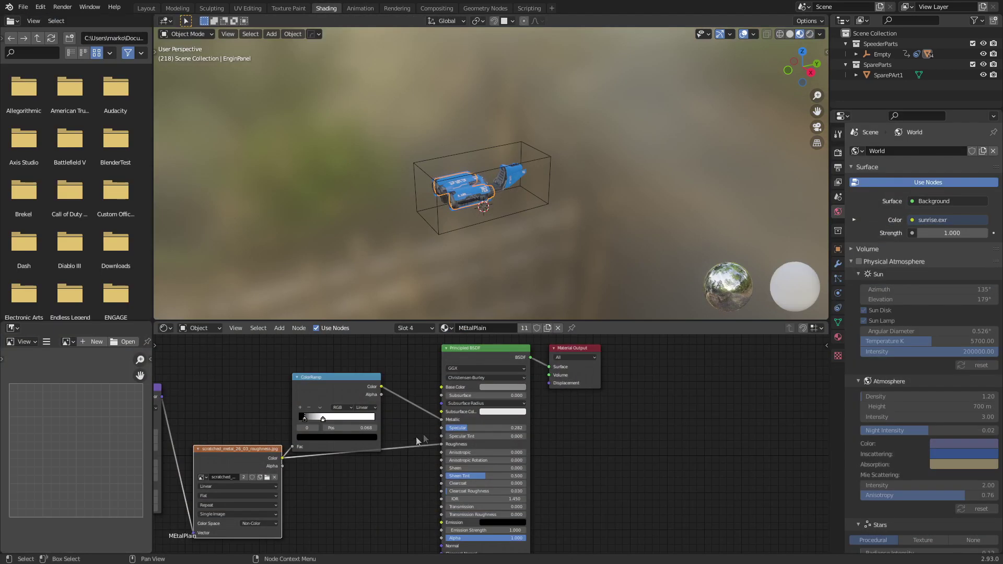
pyautogui.moveTo(416, 437); pyautogui.dragTo(482, 437, button='middle')
pyautogui.scroll(-1, 482, 443)
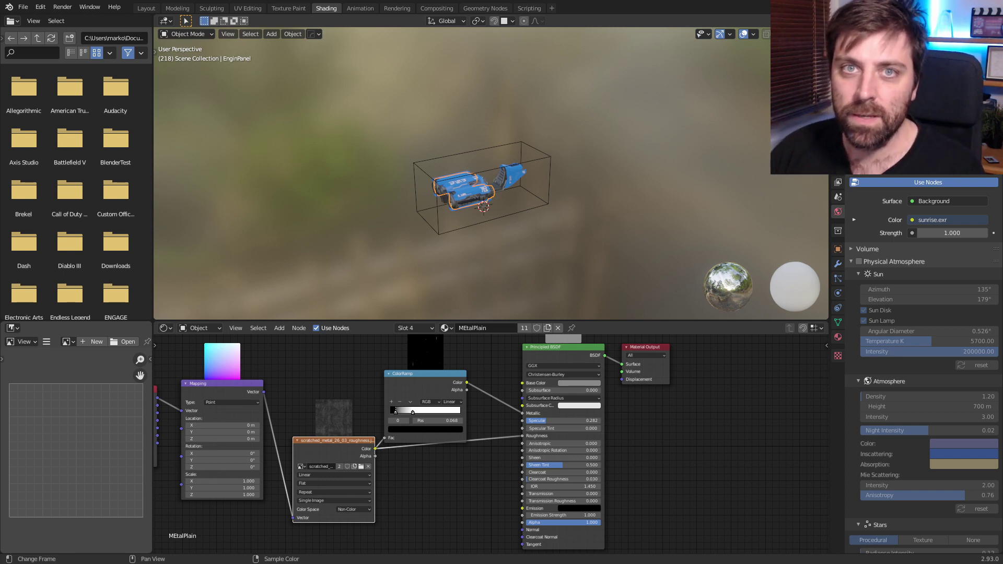
# Step: Switch to the Material.001 slot, view its metalness, roughness and normal map nodes, then select everything
pyautogui.click(838, 337)
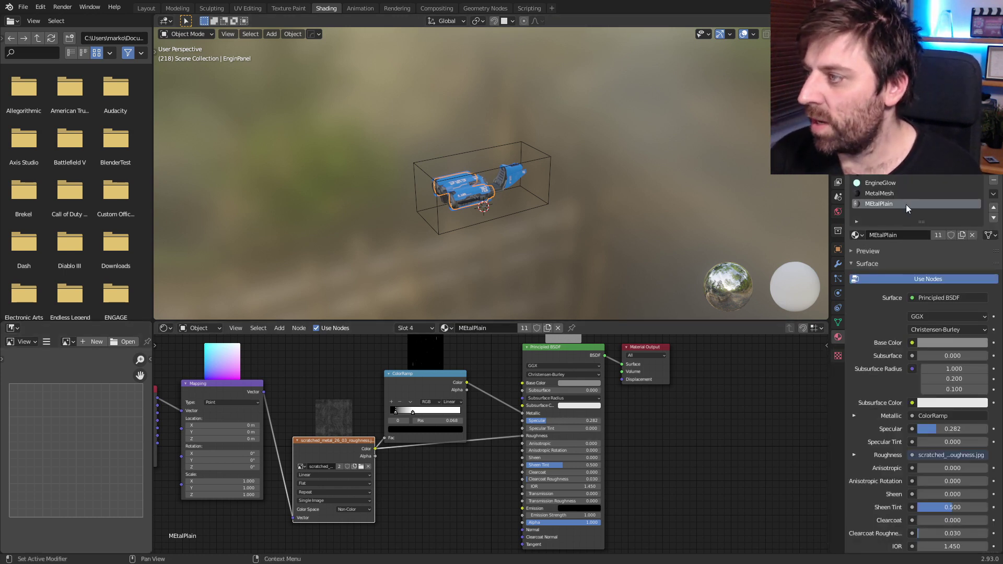
pyautogui.click(886, 174)
pyautogui.scroll(-1, 478, 447)
pyautogui.scroll(-1, 477, 447)
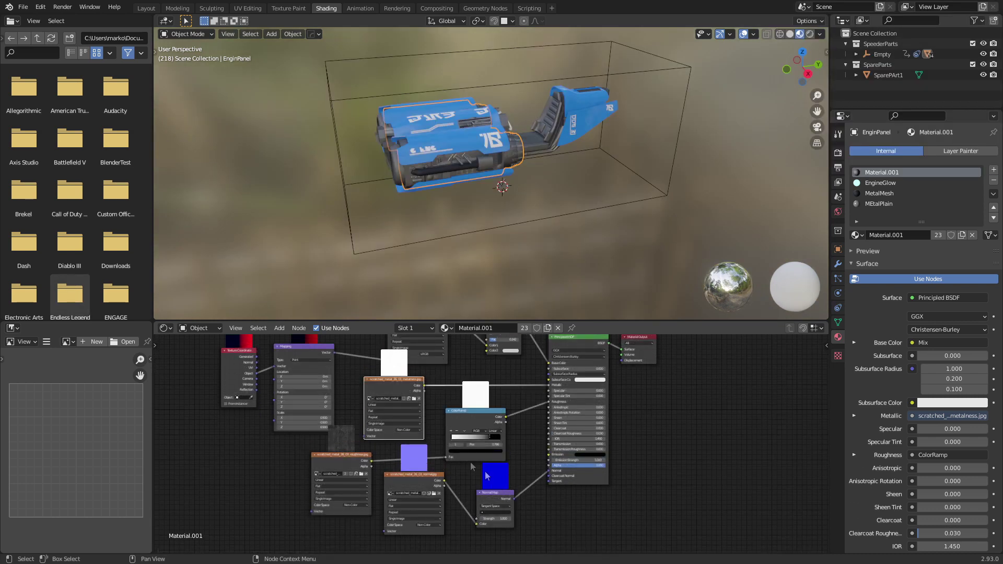
pyautogui.moveTo(384, 510); pyautogui.dragTo(378, 532, button='middle')
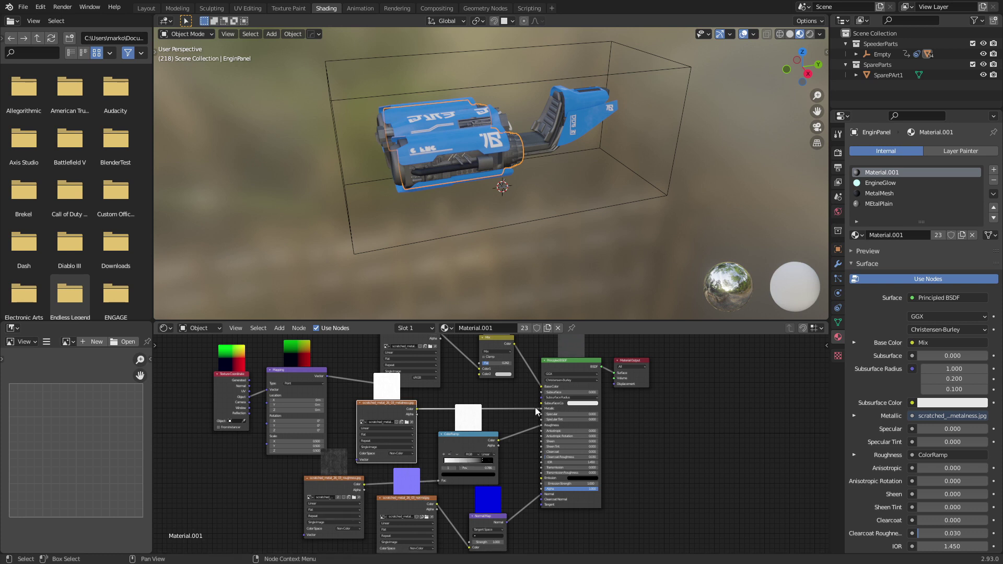
pyautogui.moveTo(486, 464); pyautogui.dragTo(479, 513, button='middle')
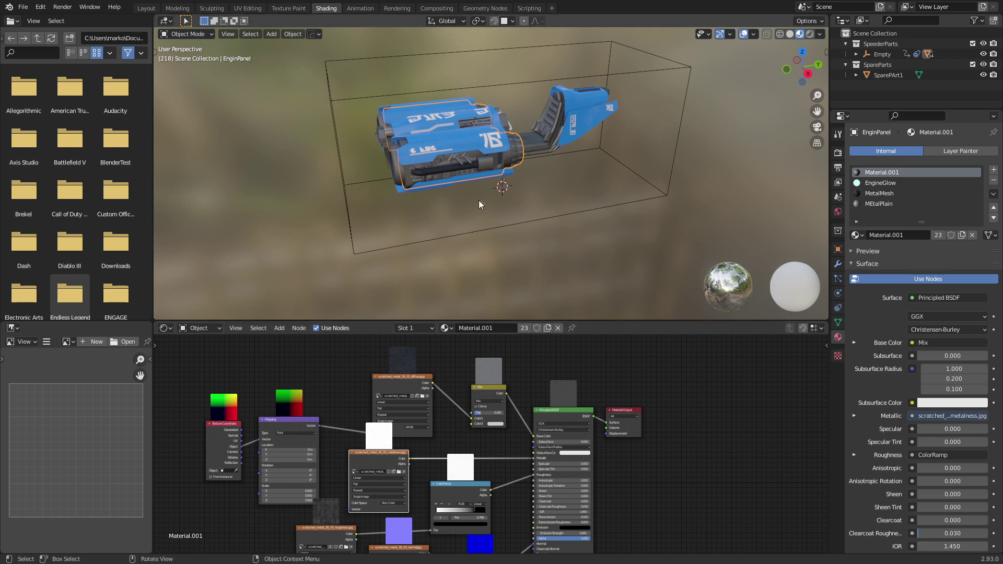
pyautogui.press('a')
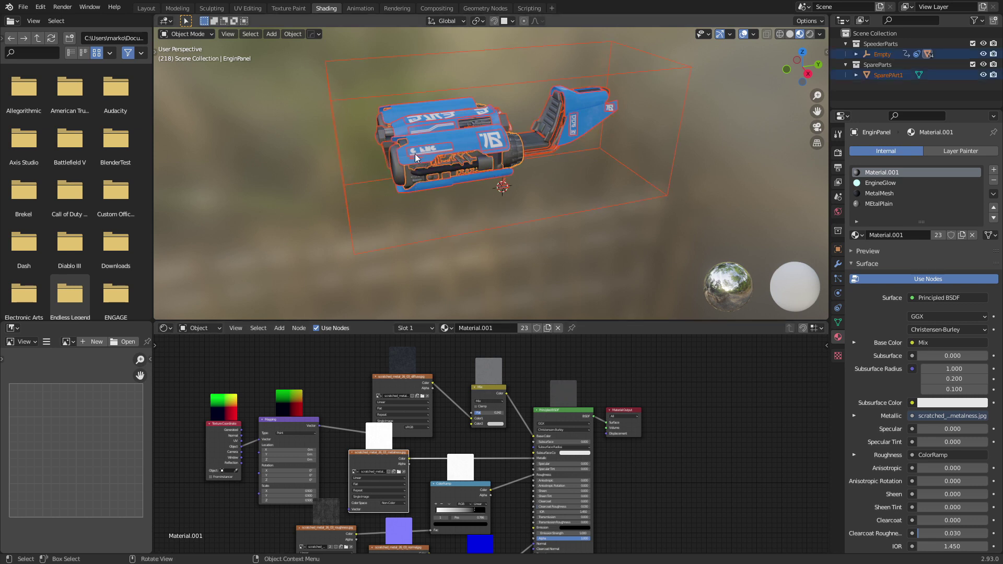
# Step: Deselect the bounding-box Empty while keeping the racer's decal and cover parts selected
pyautogui.keyDown('shift'); pyautogui.click(439, 238); pyautogui.keyUp('shift')
pyautogui.keyDown('shift'); pyautogui.click(489, 230); pyautogui.keyUp('shift')
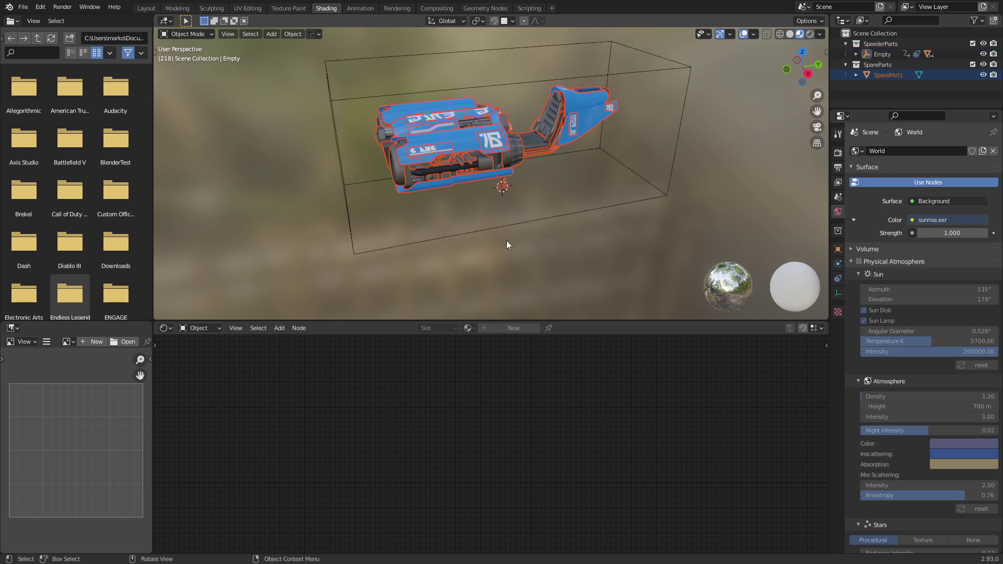
pyautogui.keyDown('shift'); pyautogui.click(416, 154); pyautogui.keyUp('shift')
pyautogui.moveTo(421, 144); pyautogui.dragTo(412, 140, button='middle')
pyautogui.keyDown('shift'); pyautogui.click(413, 140); pyautogui.keyUp('shift')
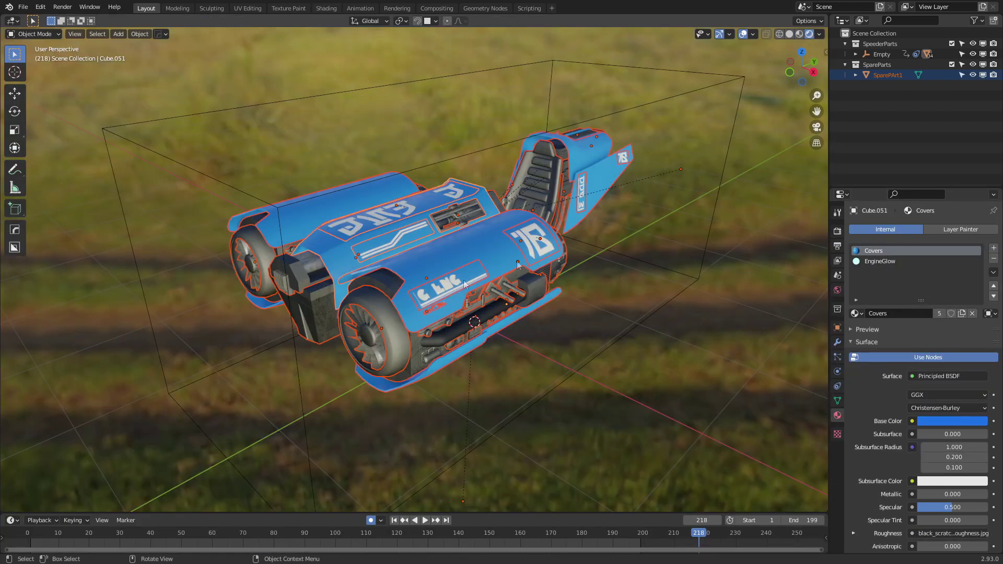
# Step: Expand the Empty in the Outliner to reveal its child racer parts
pyautogui.click(856, 54)
pyautogui.scroll(-5, 883, 105)
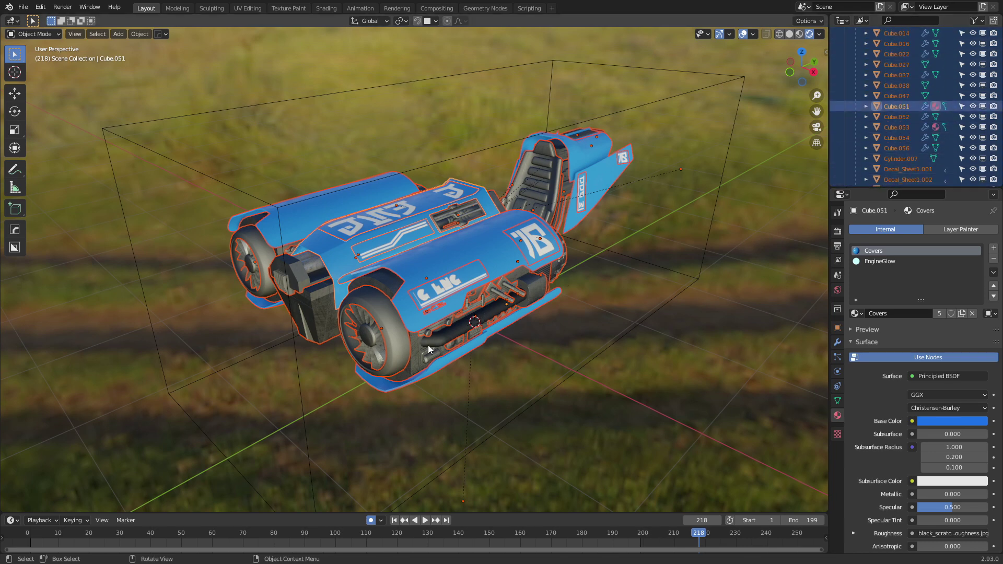
pyautogui.click(23, 7)
# Step: Set up an FBX export with Path Mode Copy and embedded textures, targeting PodRacer1.fbx
pyautogui.moveTo(71, 157)
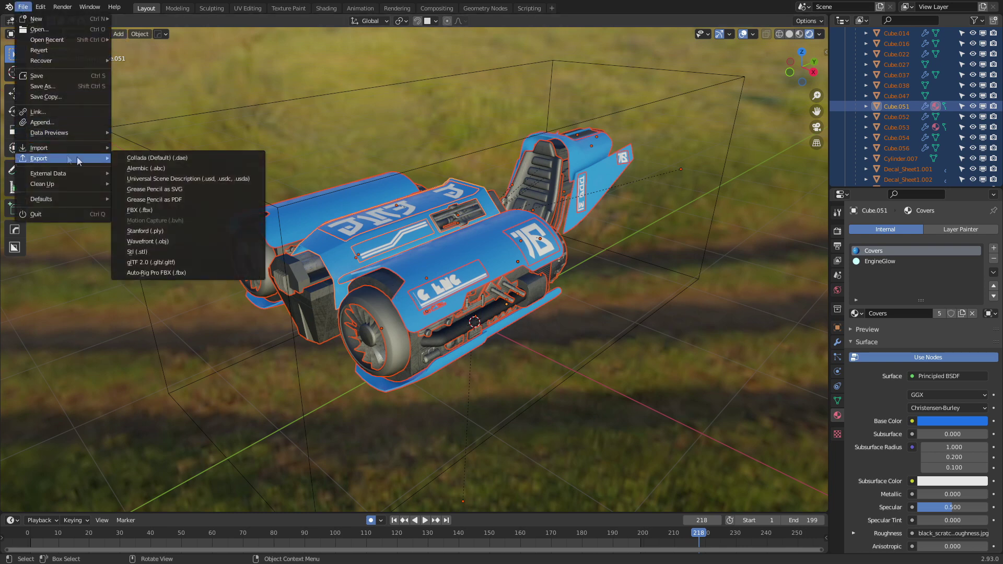
pyautogui.click(158, 209)
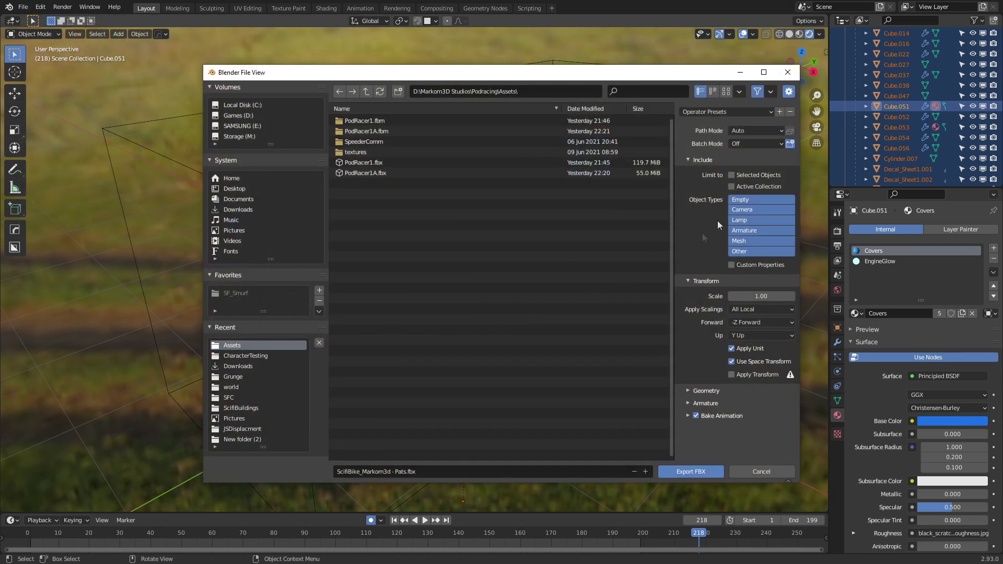
pyautogui.click(778, 131)
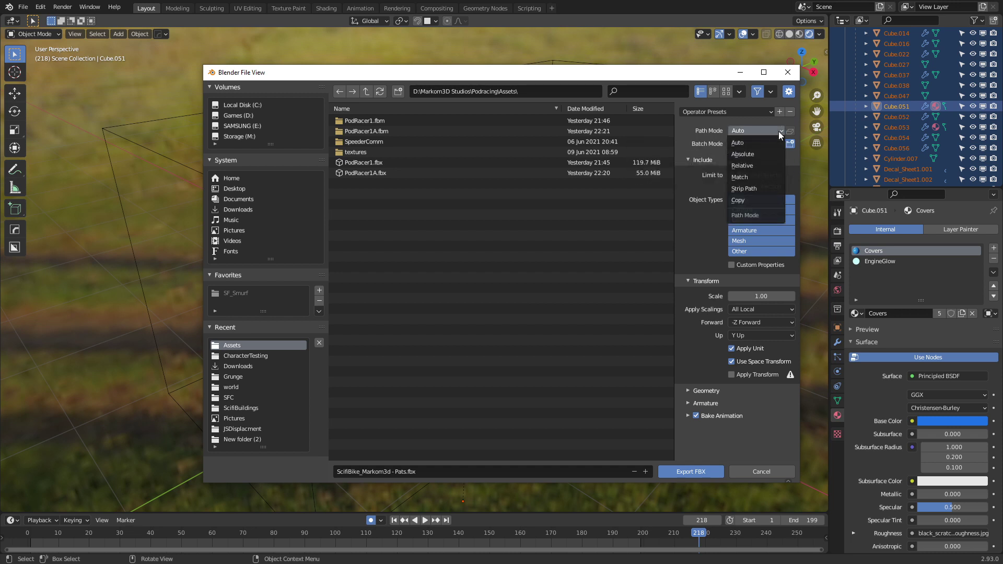
pyautogui.click(764, 202)
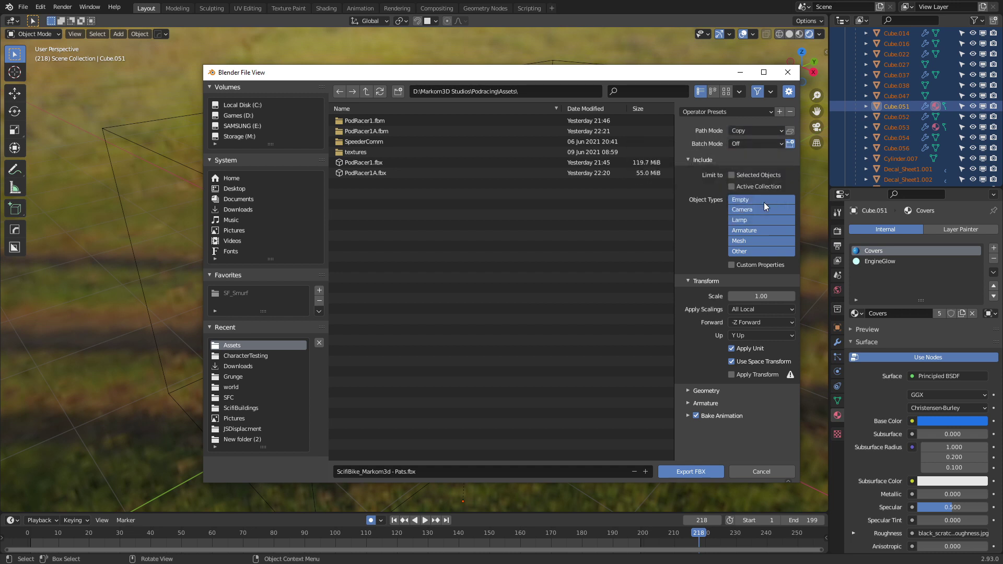
pyautogui.click(791, 131)
pyautogui.click(371, 163)
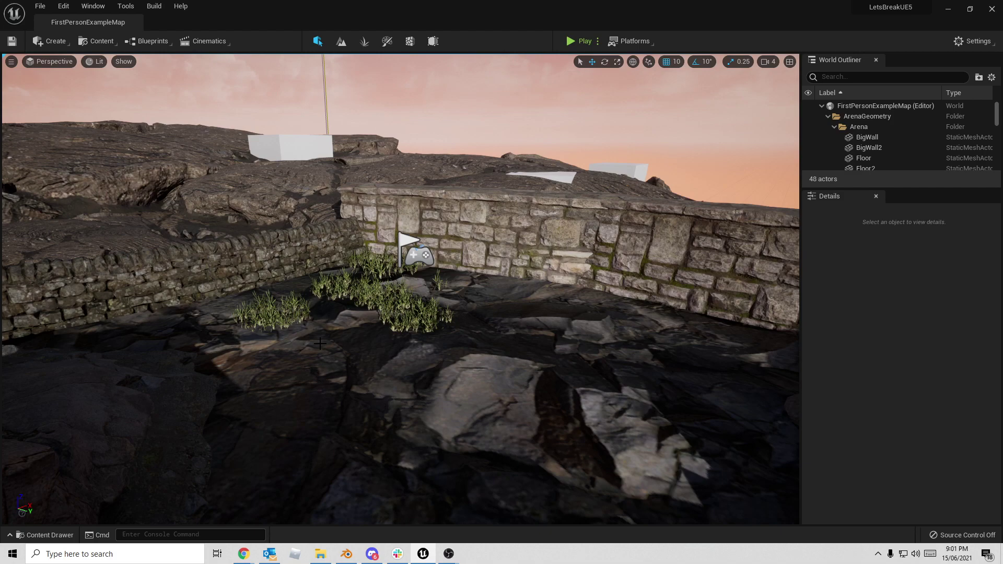
# Step: Open Unreal's Content Drawer at the BlendFile folder beside the Assets folder in File Explorer
pyautogui.moveTo(320, 344); pyautogui.dragTo(291, 356, button='right')
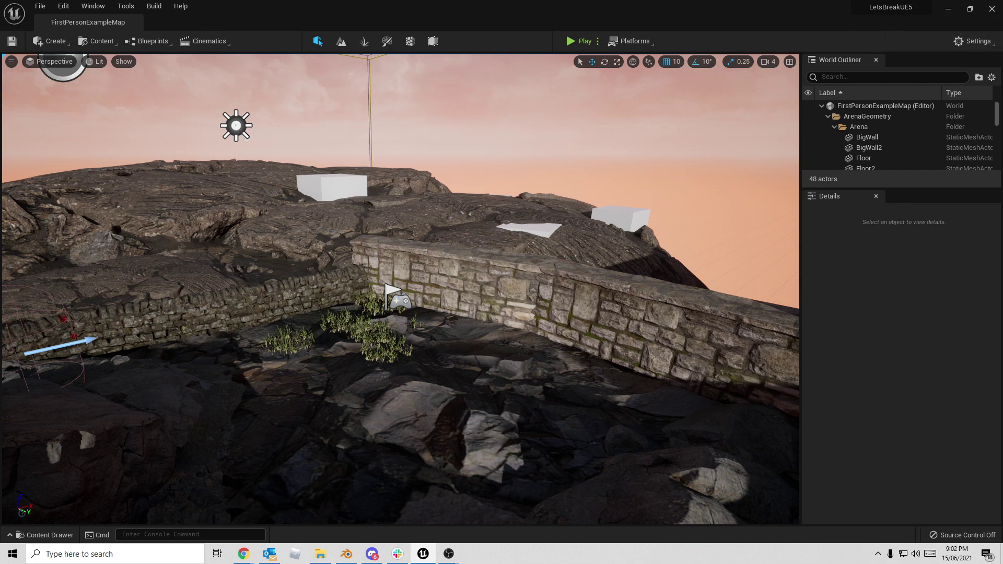
pyautogui.click(47, 535)
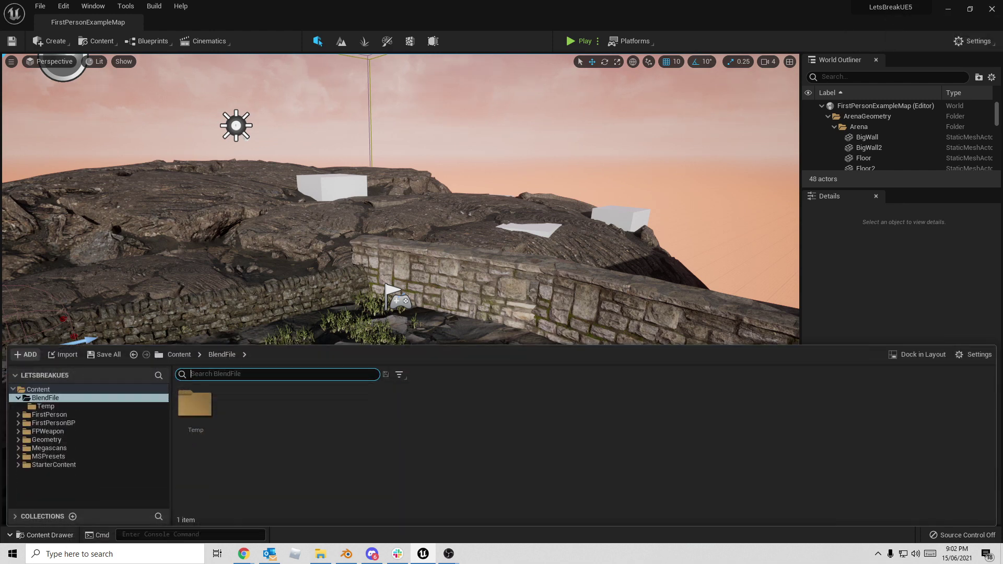
pyautogui.click(320, 553)
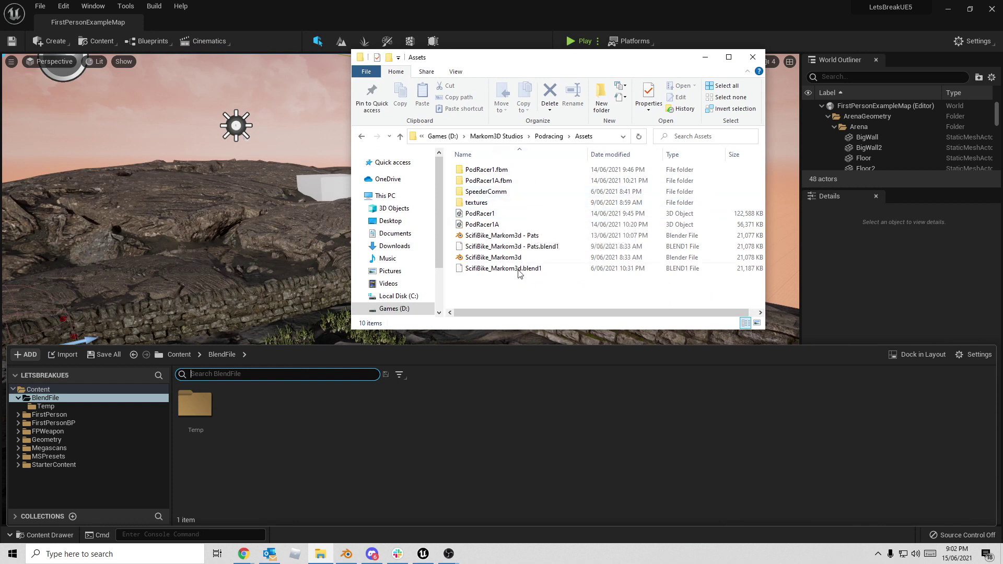
# Step: Drag PodRacer1 from the Assets folder into Unreal's BlendFile content folder
pyautogui.click(476, 215)
pyautogui.moveTo(474, 215); pyautogui.dragTo(339, 451)
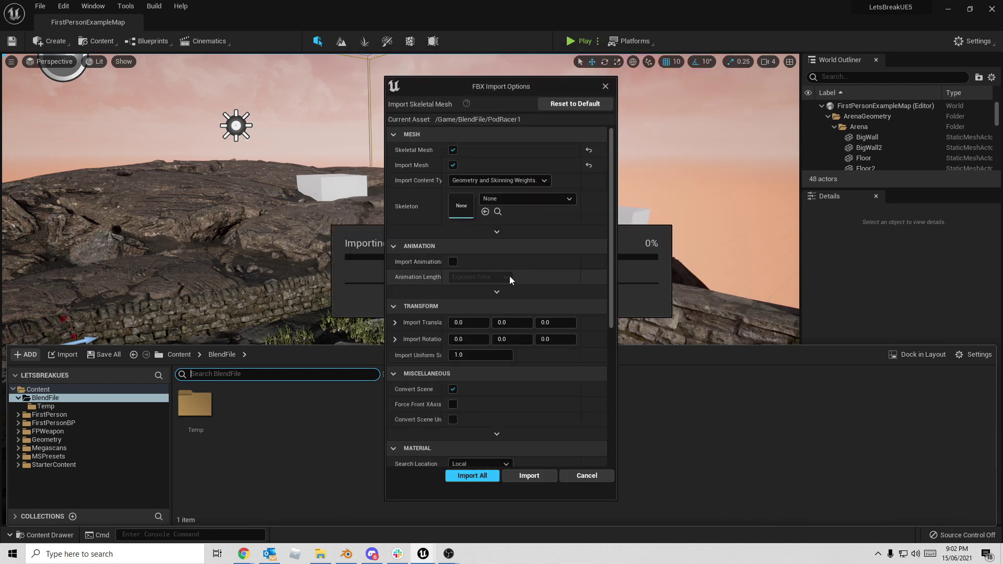
# Step: Uncheck Skeletal Mesh so PodRacer1 imports as static meshes with Nanite built
pyautogui.click(453, 151)
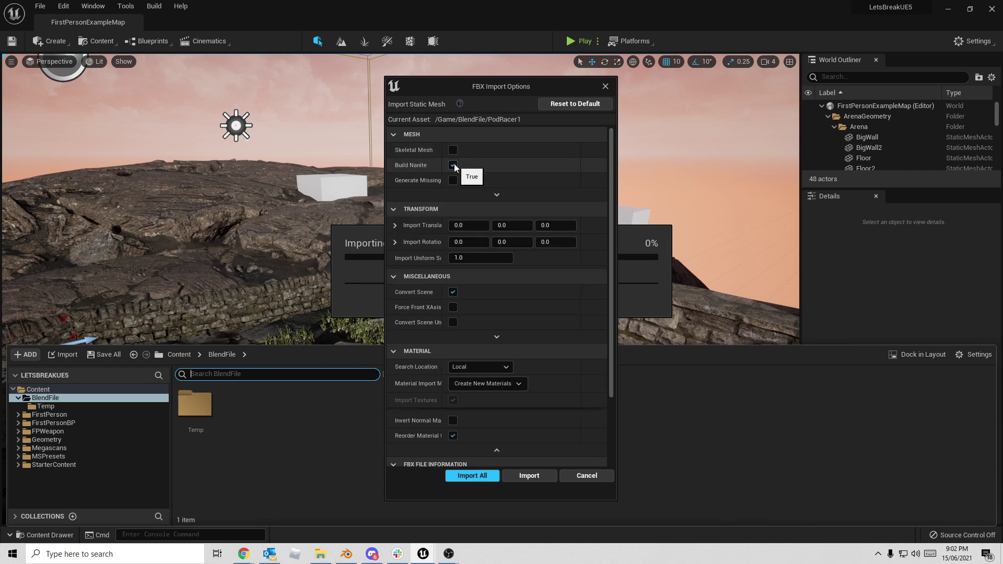
pyautogui.scroll(-1, 518, 158)
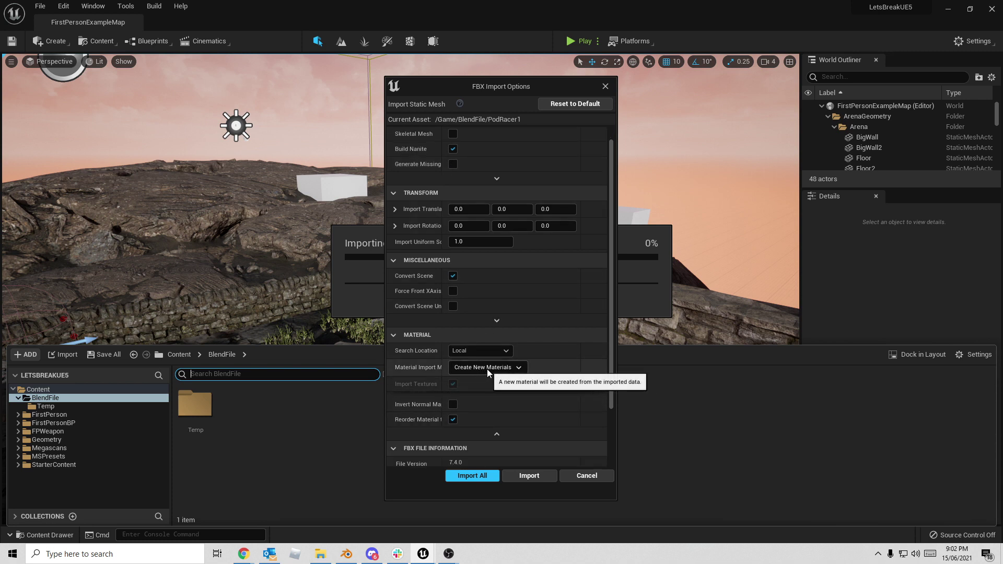
# Step: Import all PodRacer1 assets, dismiss the Message Log, and select the imported racer parts
pyautogui.click(479, 476)
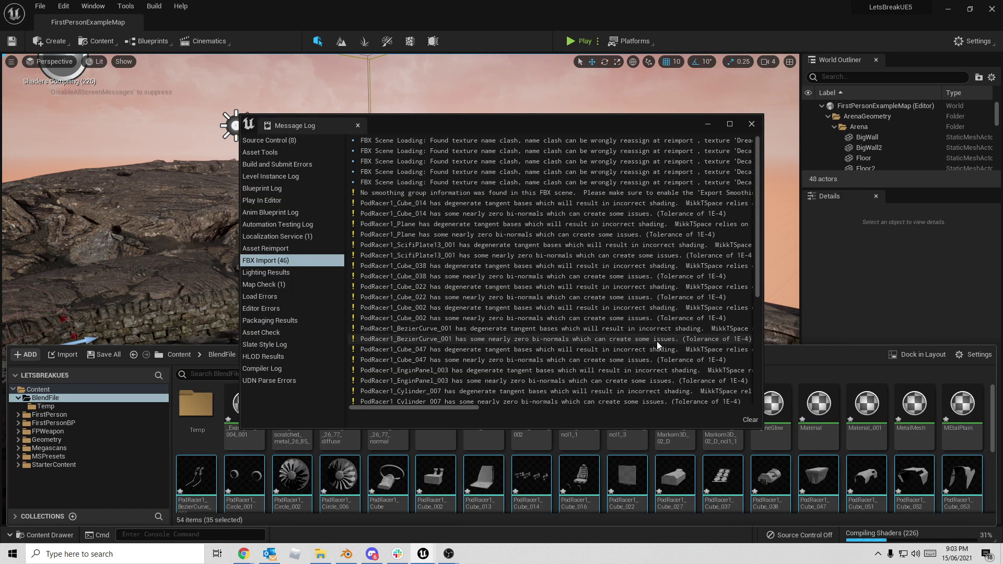
pyautogui.click(751, 124)
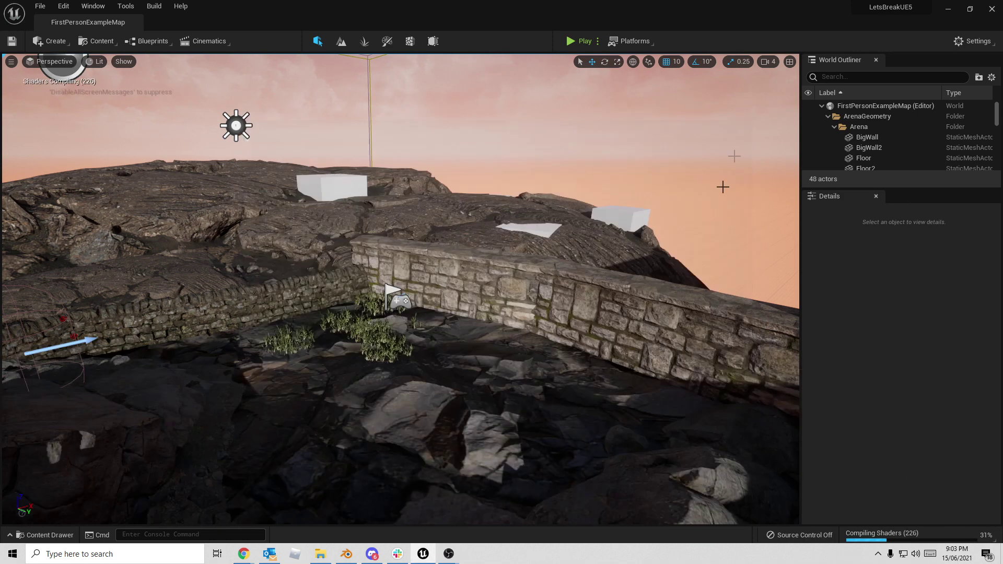
pyautogui.click(30, 540)
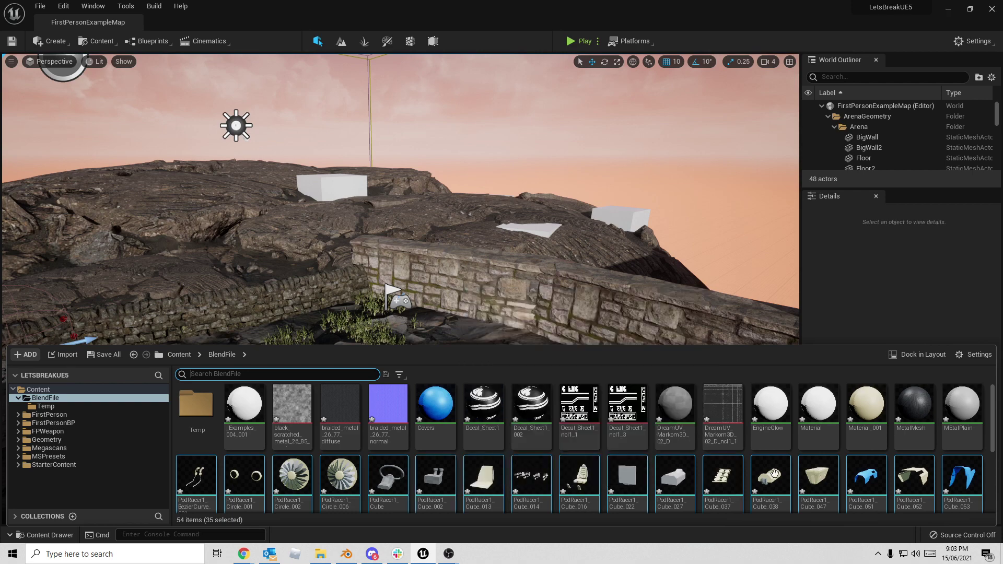
pyautogui.click(198, 477)
pyautogui.scroll(-5, 332, 503)
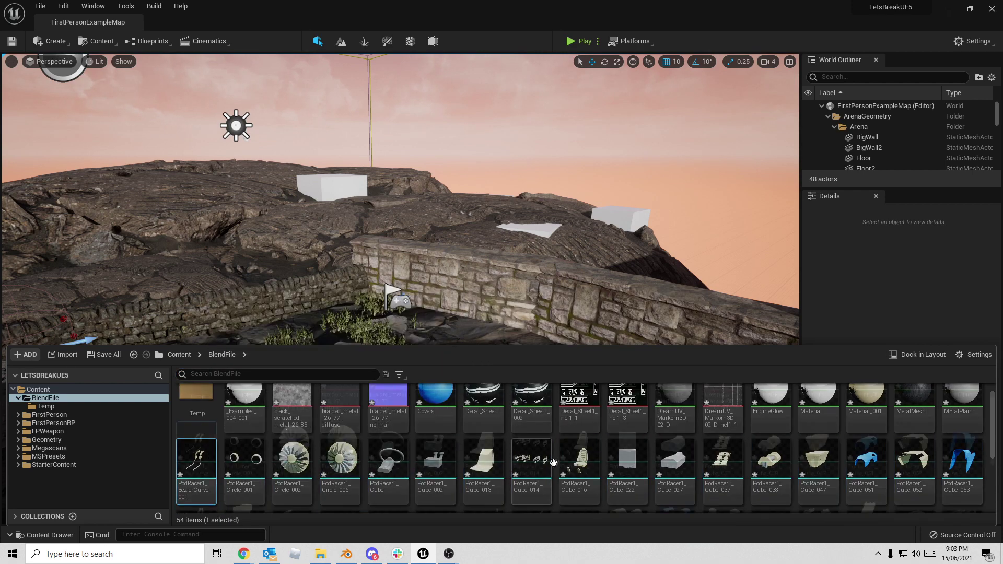
pyautogui.keyDown('shift'); pyautogui.click(197, 467); pyautogui.keyUp('shift')
# Step: Drag the 35 PodRacer1 meshes into the map beside the stone wall and frame them
pyautogui.scroll(5, 470, 470)
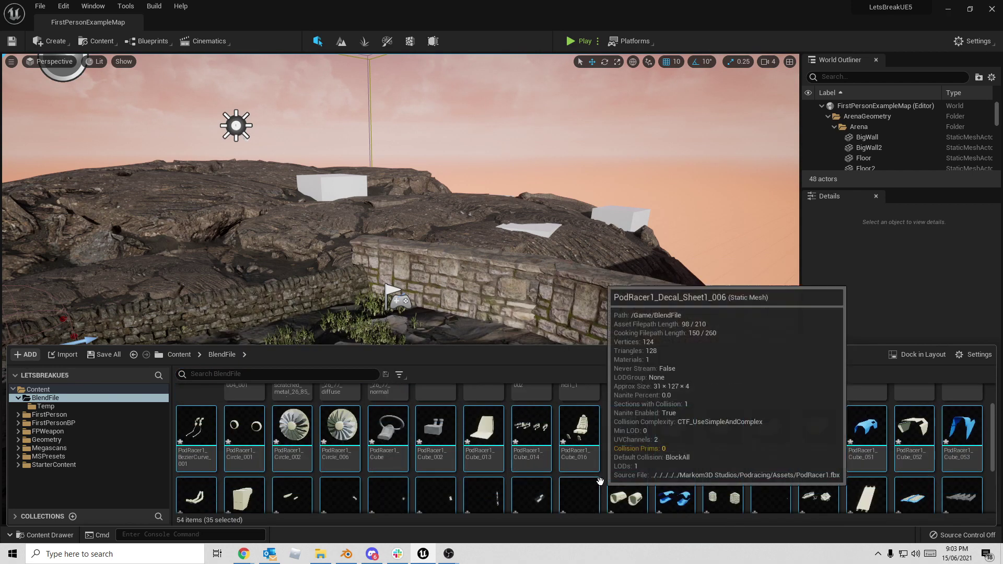
pyautogui.moveTo(500, 492); pyautogui.dragTo(445, 356)
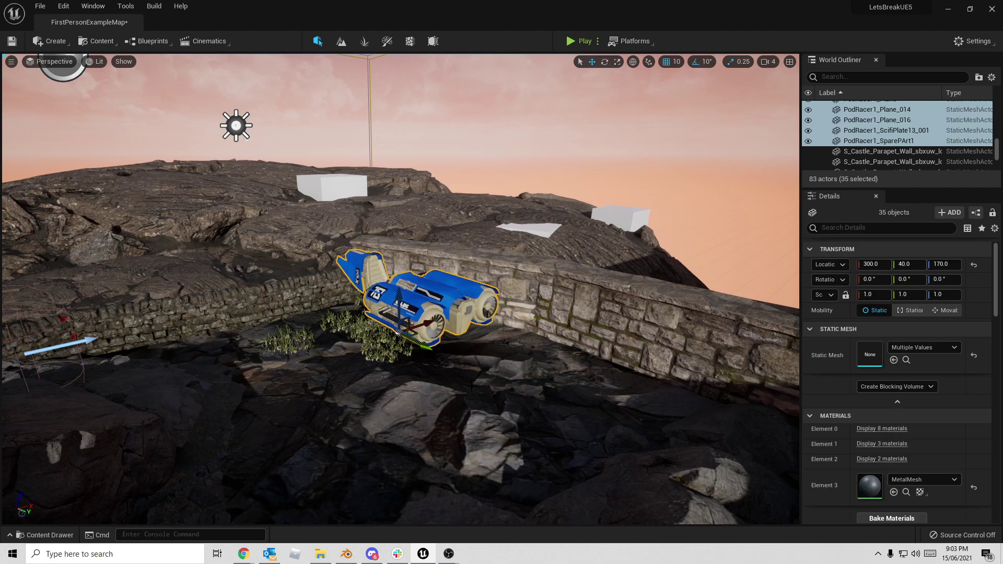
pyautogui.press('f')
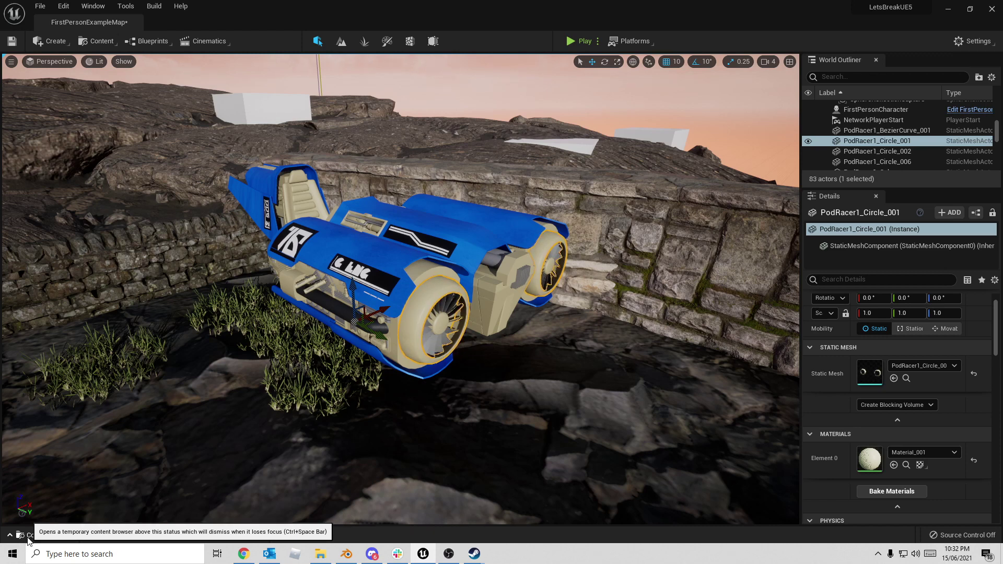
pyautogui.click(28, 537)
# Step: Scroll the BlendFile content grid and open Material_001 in the Material Editor
pyautogui.moveTo(340, 459); pyautogui.dragTo(470, 517, button='right')
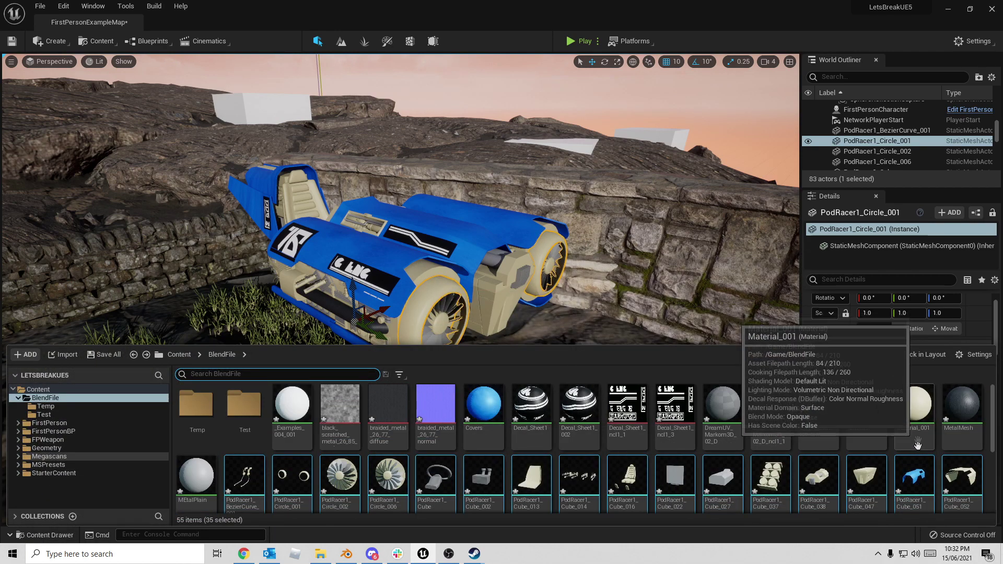
pyautogui.doubleClick(914, 407)
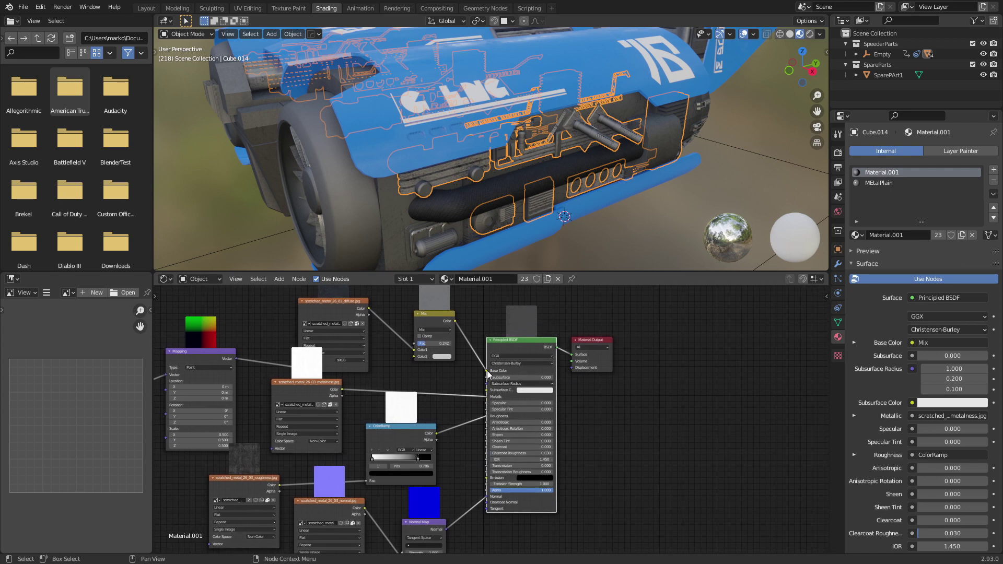
# Step: Cut the Base Color and Metallic texture links into Material.001's Principled BSDF
pyautogui.moveTo(486, 371)
pyautogui.mouseDown()
pyautogui.moveTo(475, 366)
pyautogui.moveTo(484, 367)
pyautogui.mouseUp()
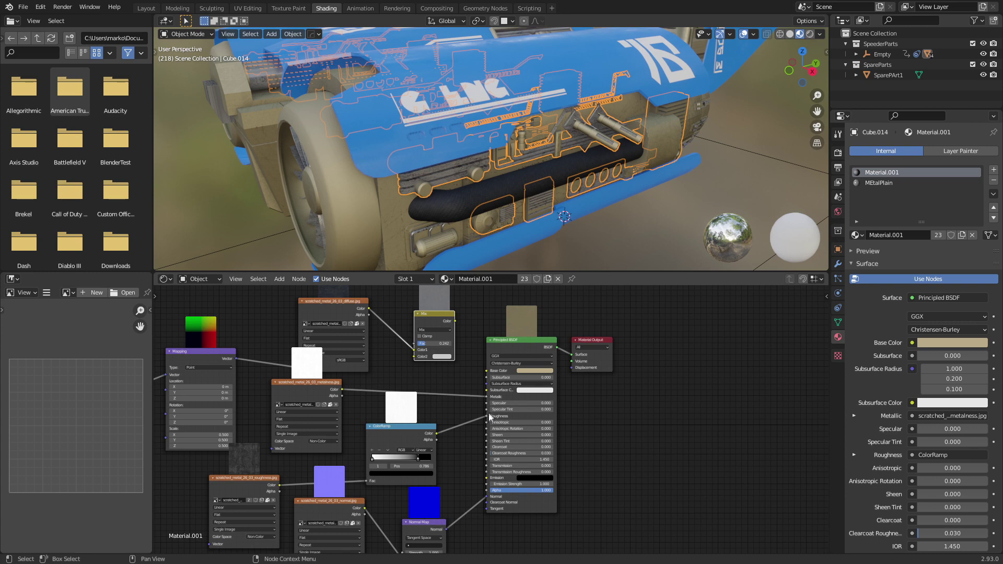
pyautogui.moveTo(486, 397); pyautogui.dragTo(457, 397)
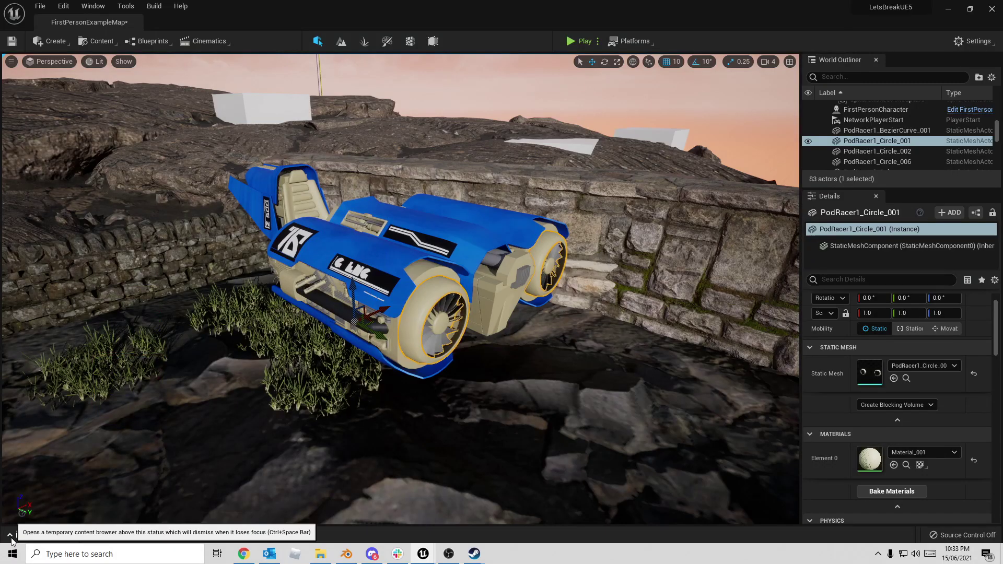
pyautogui.click(12, 538)
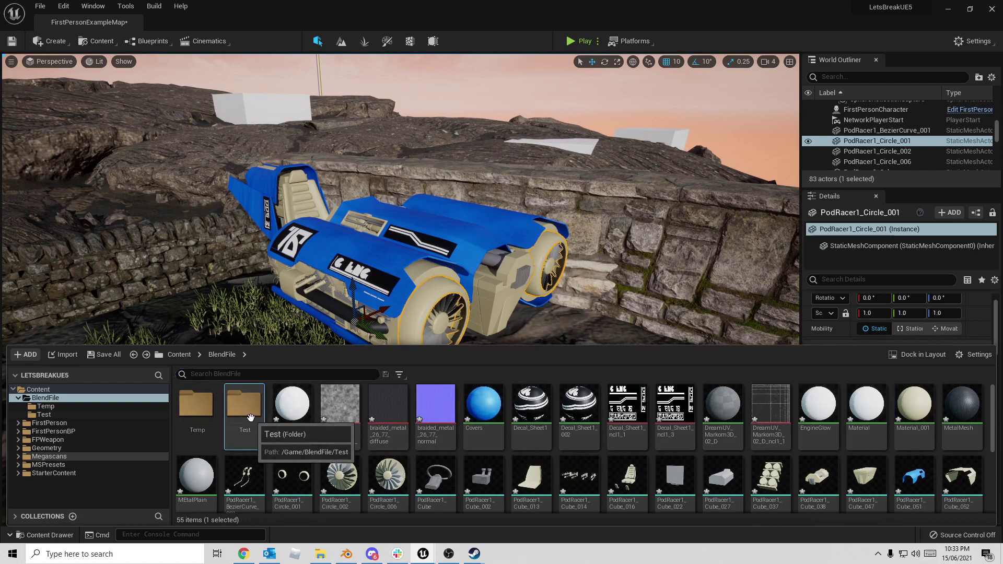
# Step: Open Test's Material_001 and spread the output, Texture Sample and Param nodes apart
pyautogui.doubleClick(251, 420)
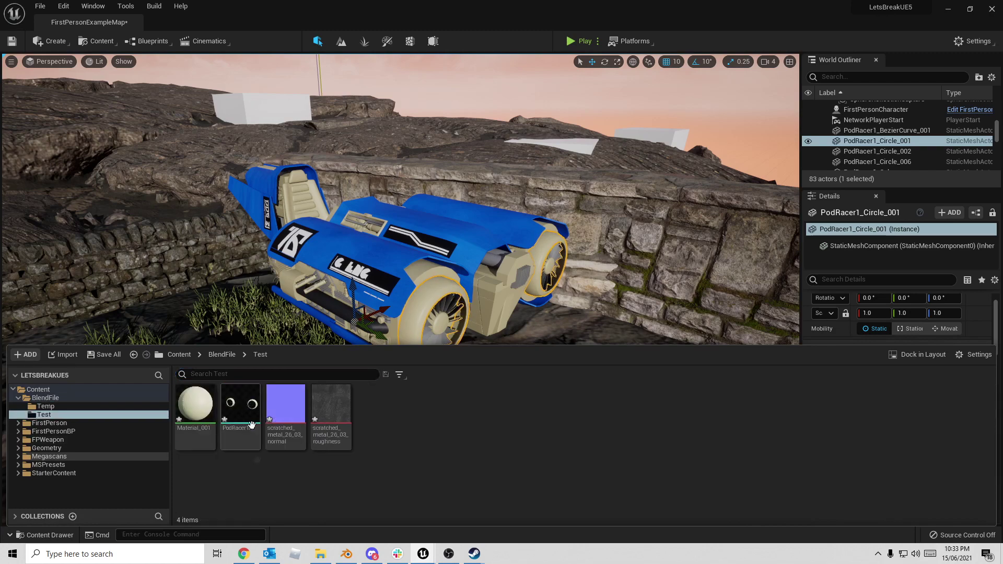
pyautogui.doubleClick(207, 421)
pyautogui.moveTo(669, 165); pyautogui.dragTo(917, 152)
pyautogui.moveTo(731, 286); pyautogui.dragTo(588, 261)
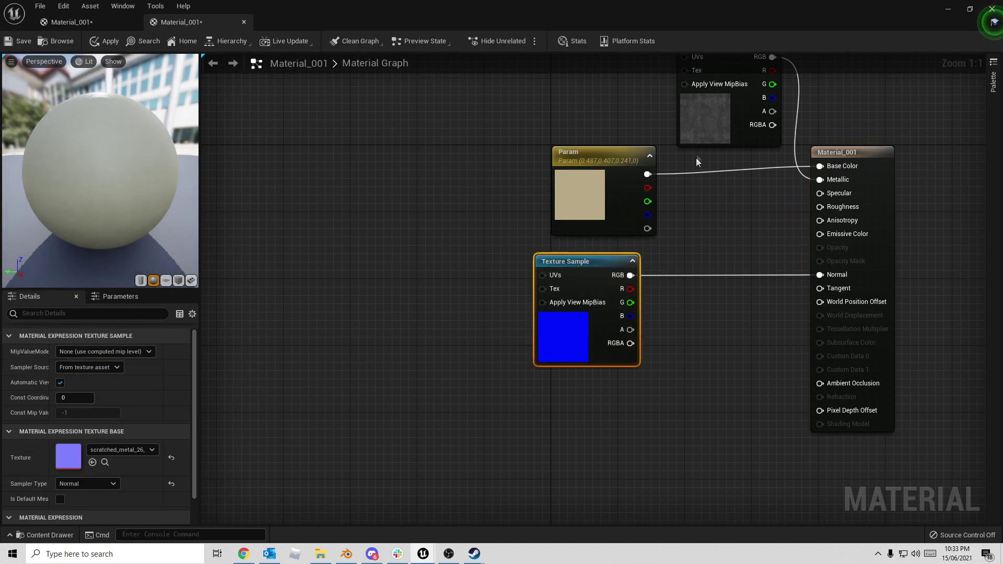
pyautogui.moveTo(702, 239); pyautogui.dragTo(601, 312, button='right')
pyautogui.moveTo(601, 168); pyautogui.dragTo(377, 258)
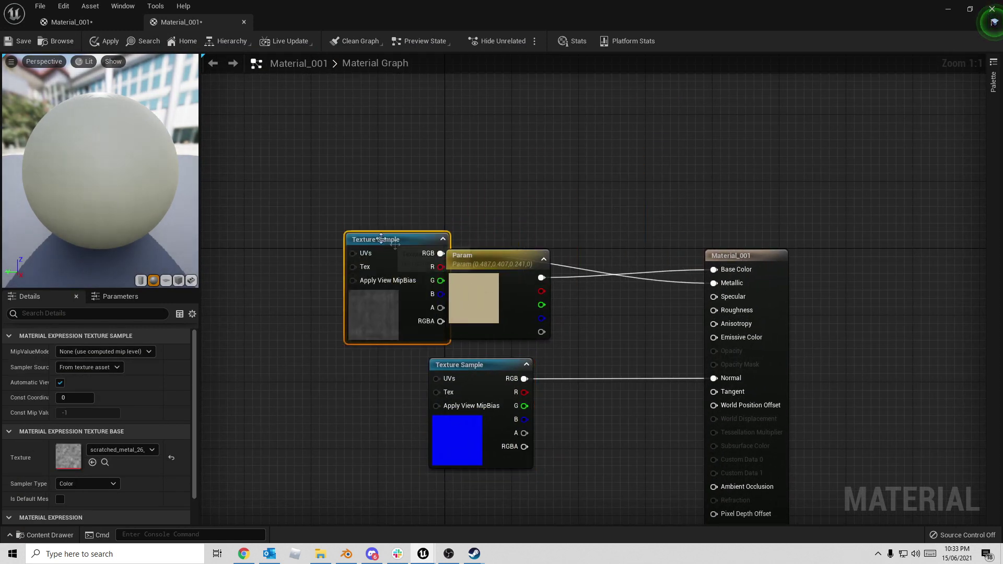
pyautogui.moveTo(516, 266); pyautogui.dragTo(541, 172)
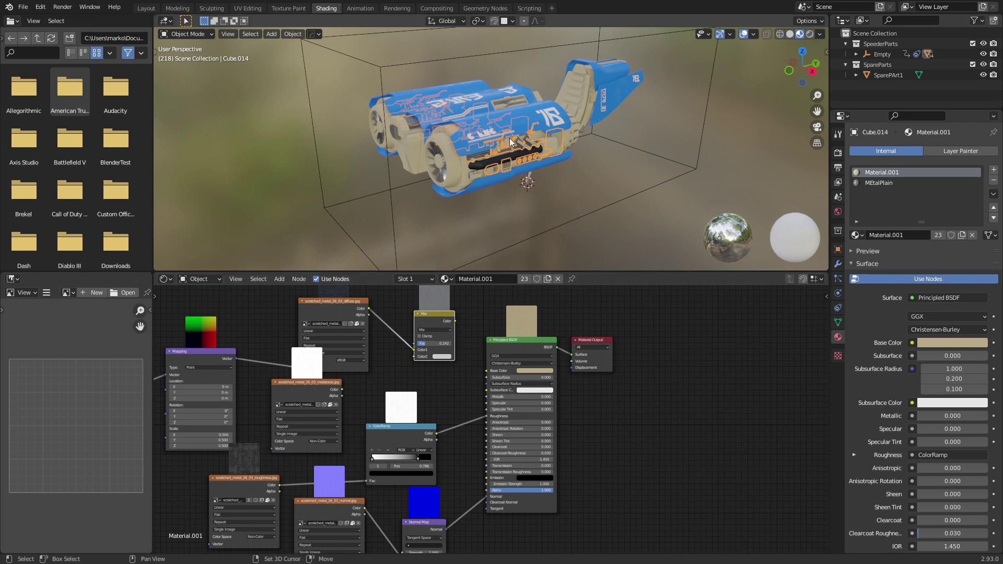
# Step: Paint-select across the whole pod racer, then undo that selection
pyautogui.moveTo(515, 156); pyautogui.dragTo(517, 170, button='middle')
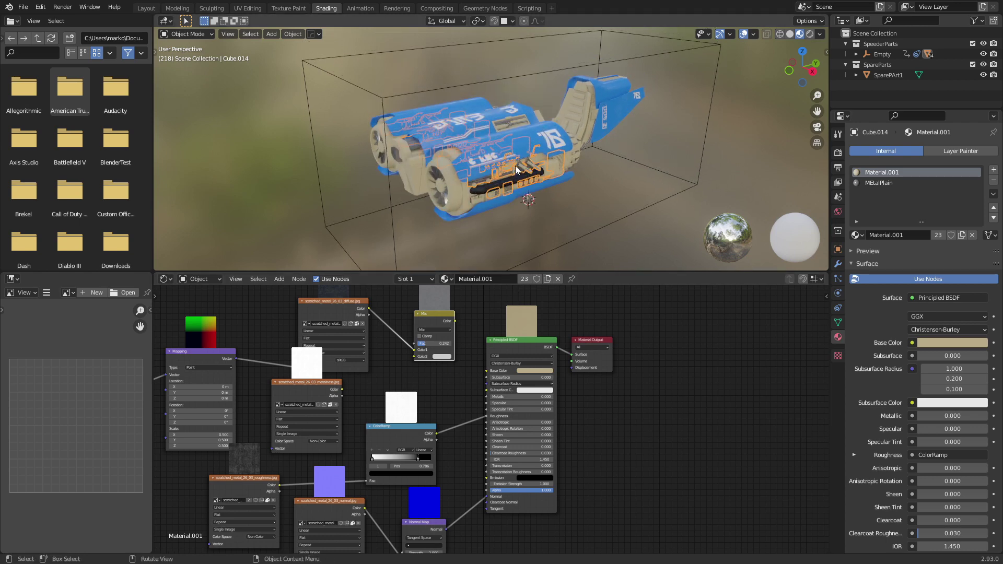
pyautogui.click(479, 165)
pyautogui.press('c')
pyautogui.moveTo(479, 165); pyautogui.dragTo(623, 117)
pyautogui.press('Escape')
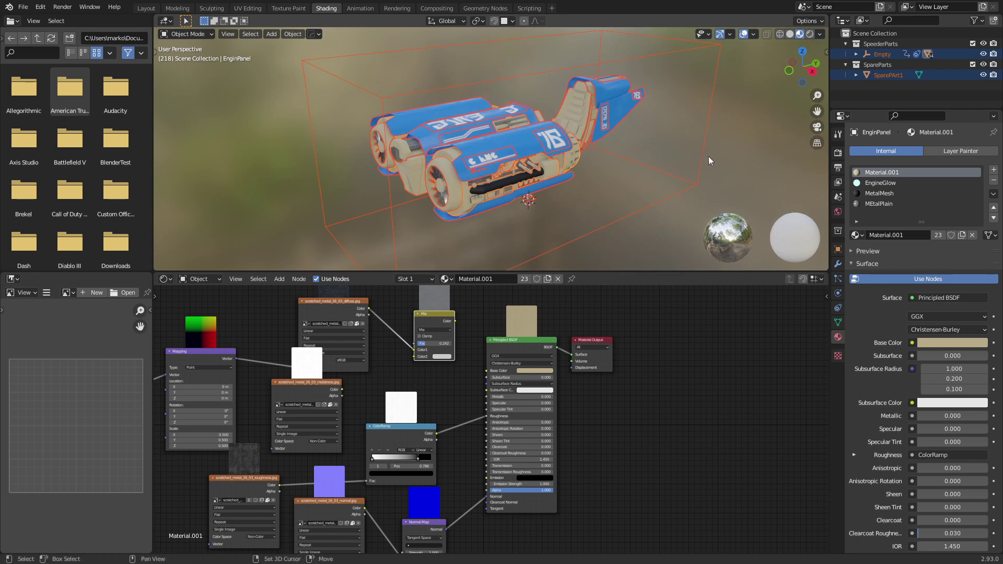
pyautogui.hotkey('ctrl', 'z')
# Step: Apply Cube.051's Mirror and Solidify modifiers using the Apply Modifiers search command
pyautogui.click(459, 204)
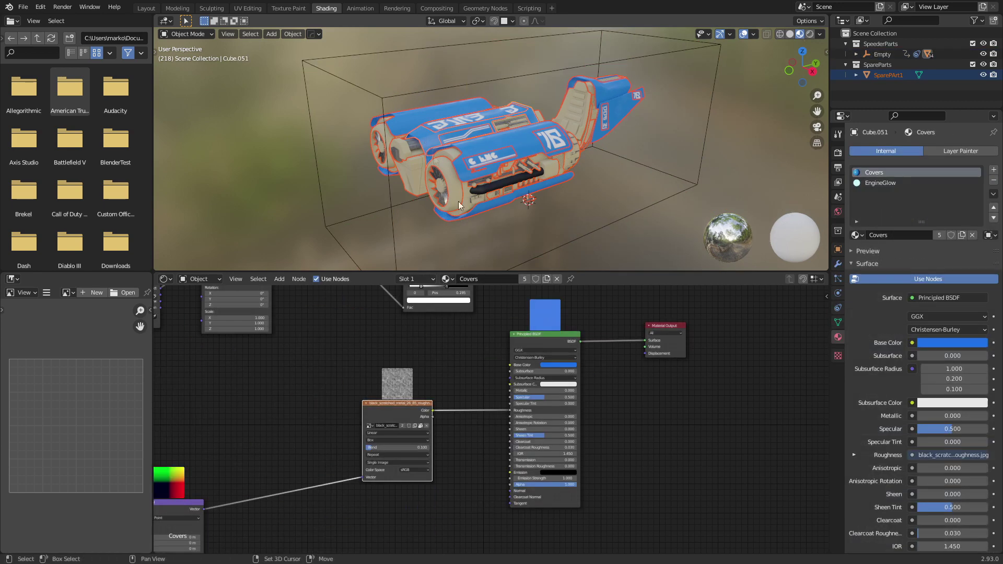
pyautogui.click(838, 265)
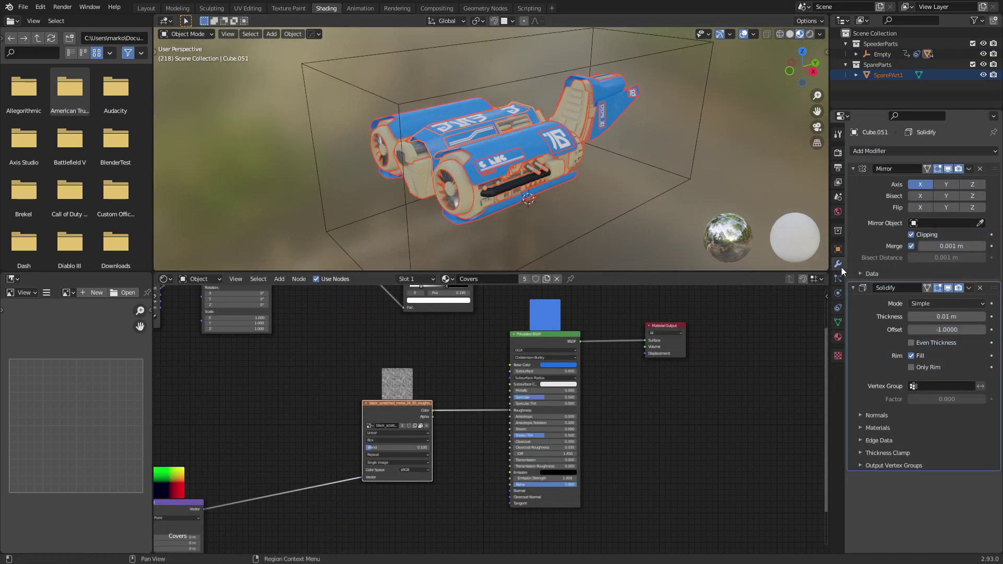
pyautogui.click(869, 193)
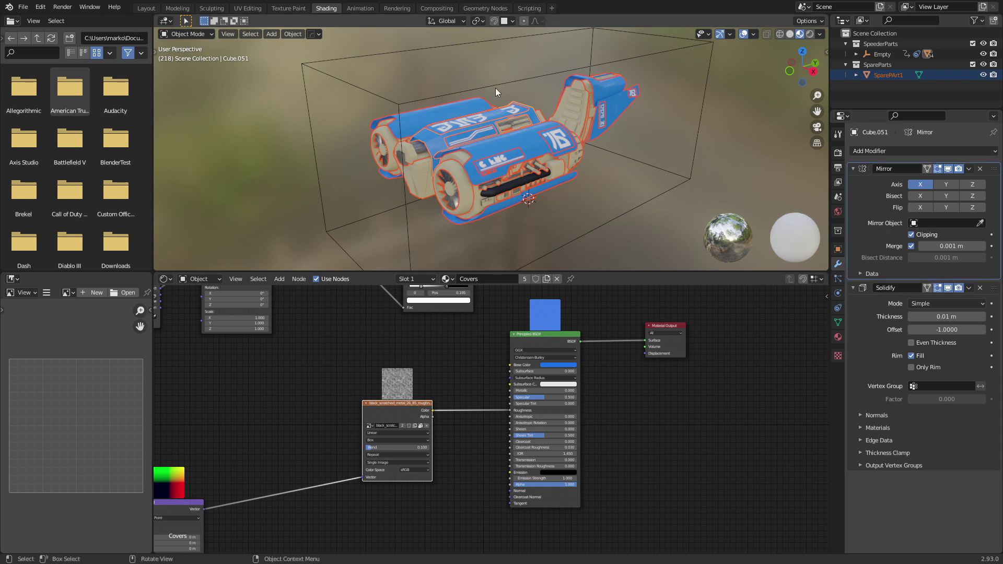
pyautogui.press('F3')
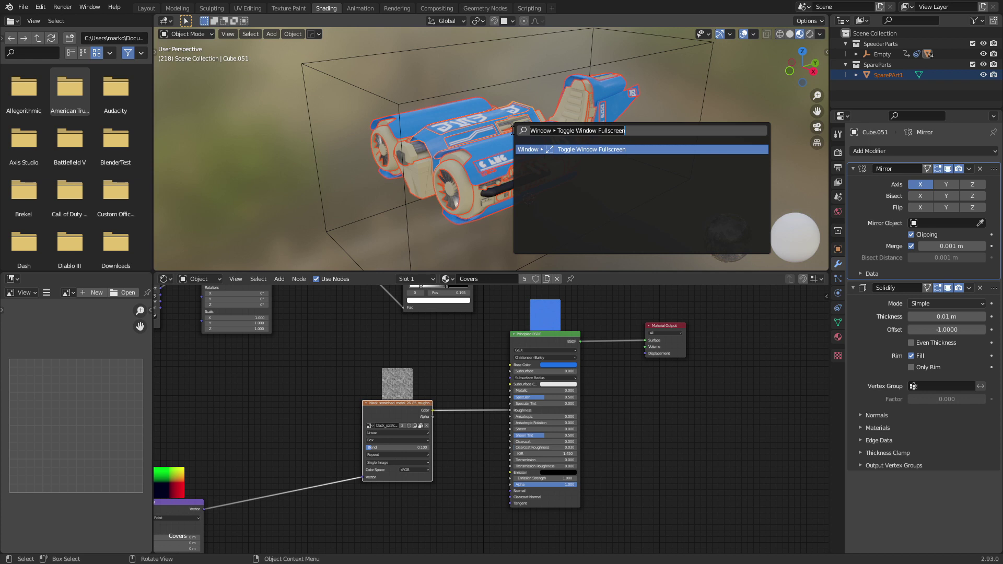
pyautogui.write('apply ')
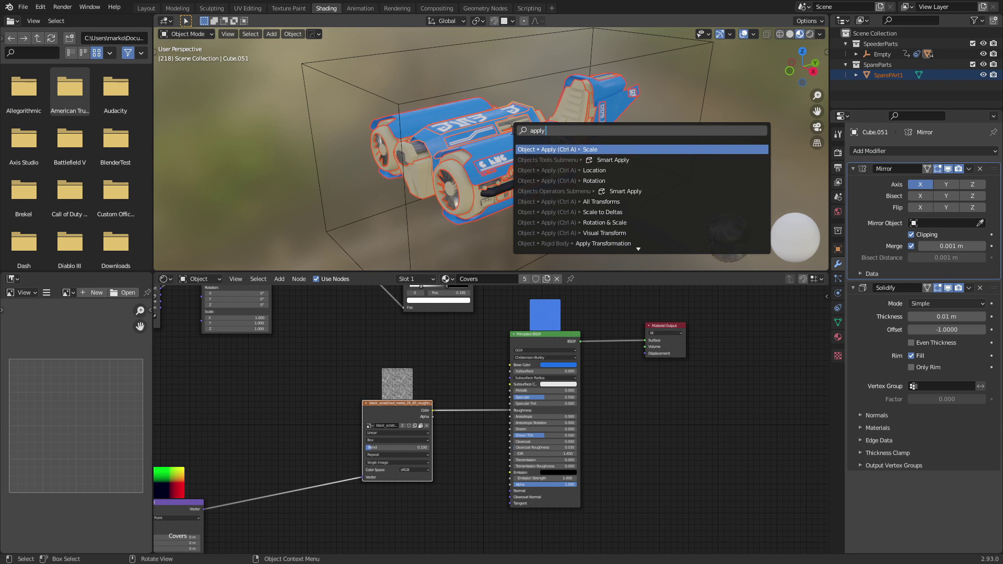
pyautogui.write('mod')
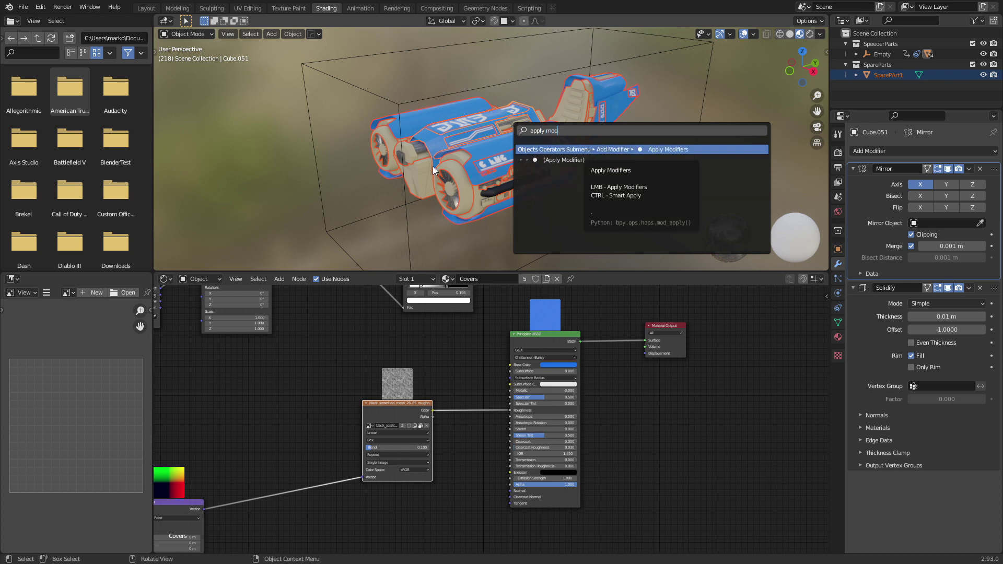
pyautogui.click(579, 156)
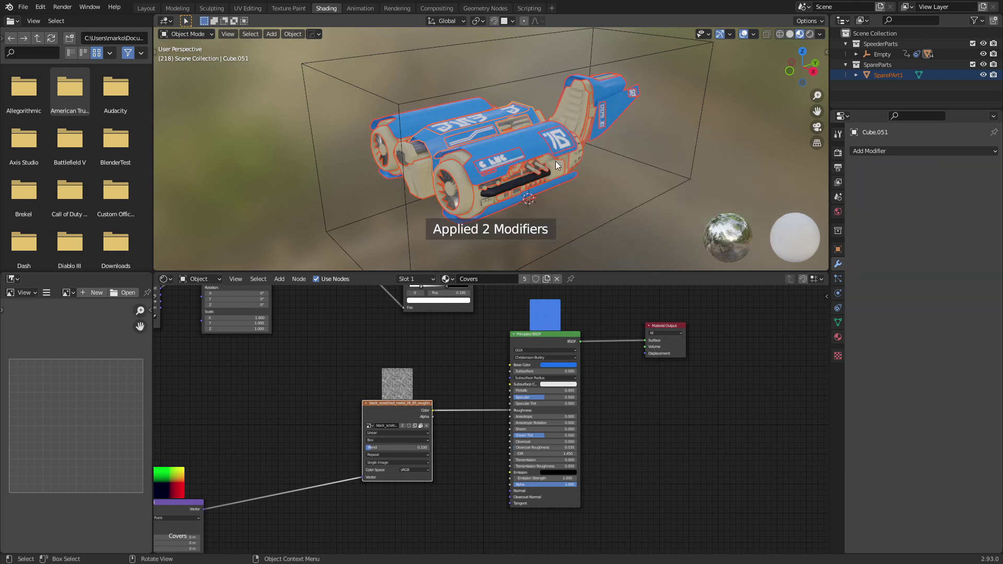
# Step: Join the spare part into Cube.051 and enter Edit Mode on the merged mesh
pyautogui.press('ctrl')
pyautogui.hotkey('ctrl', 'j')
pyautogui.moveTo(556, 163); pyautogui.dragTo(588, 174, button='middle')
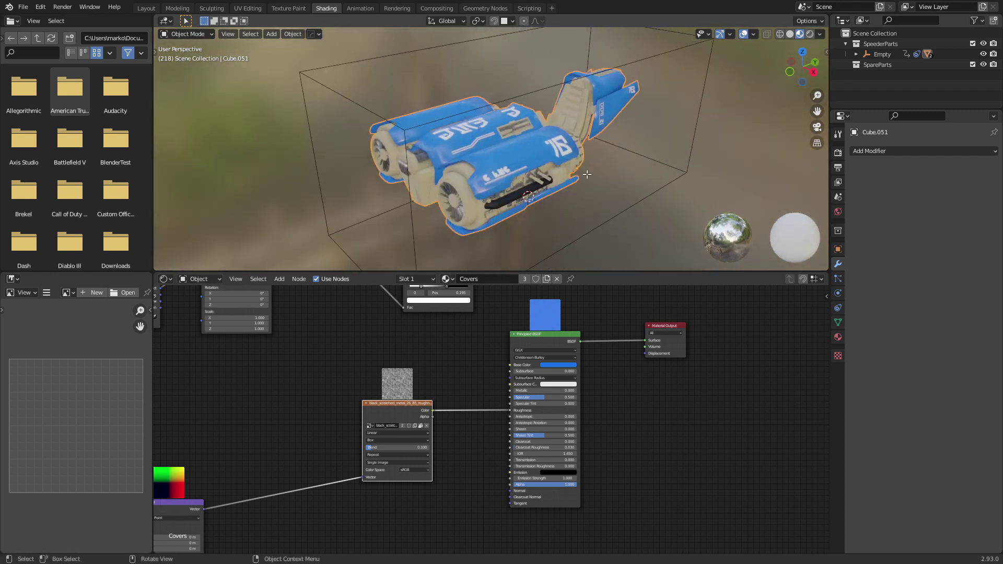
pyautogui.press('Tab')
# Step: Walk up to the pod racer in play mode and circle its engine intakes and sides
pyautogui.press('a')
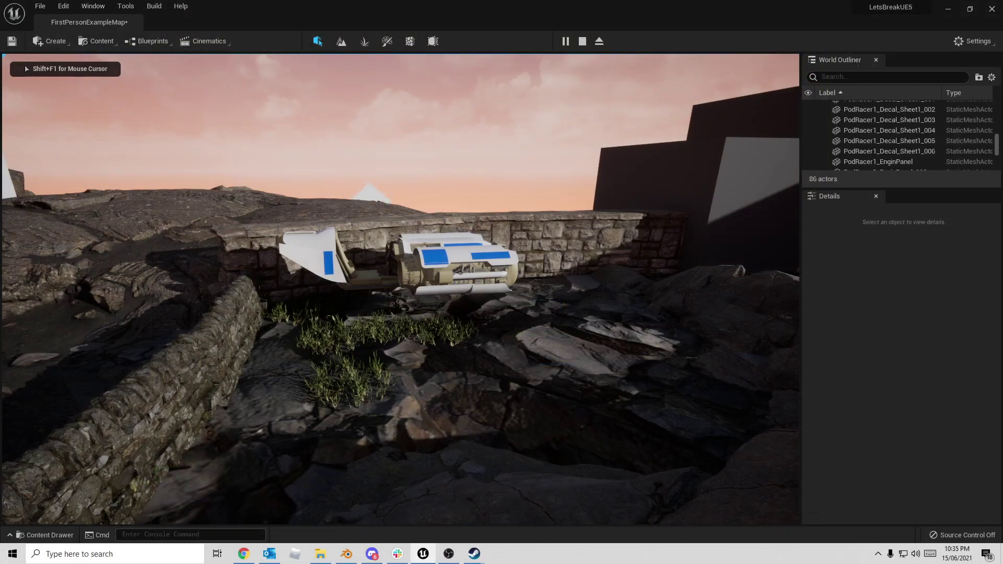
pyautogui.press('w')
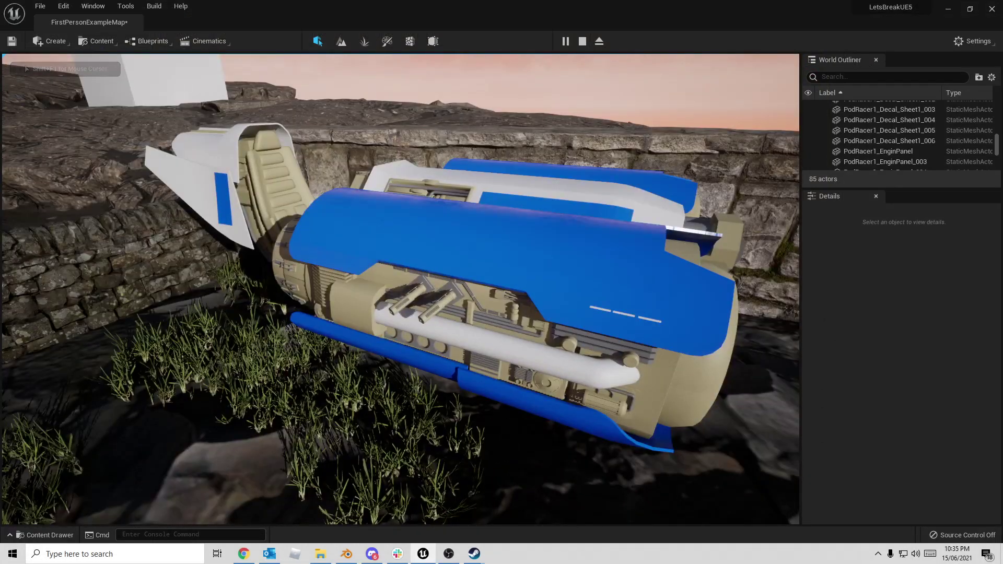
pyautogui.press('d')
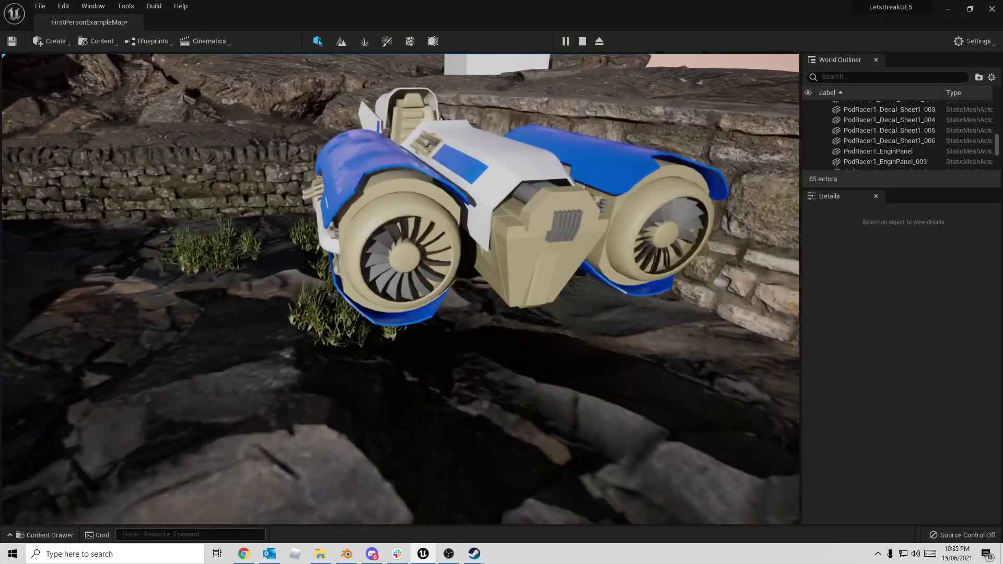
pyautogui.press('d')
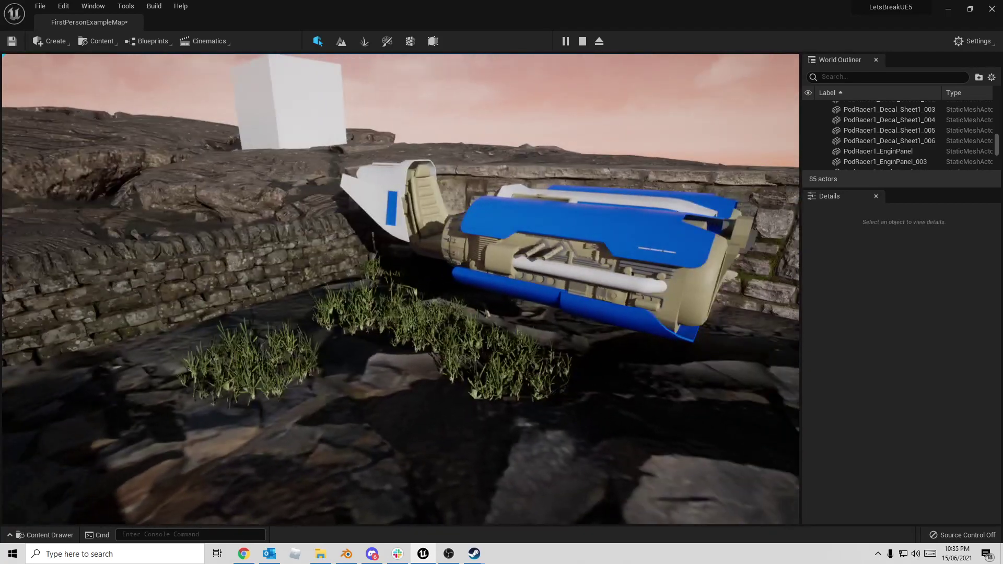
pyautogui.press('d')
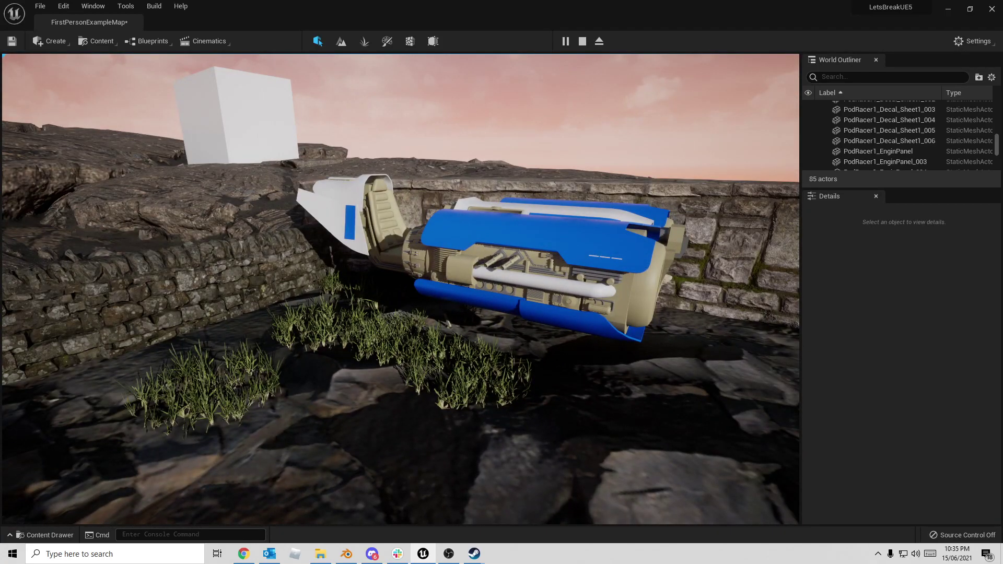
pyautogui.moveTo(502, 282)
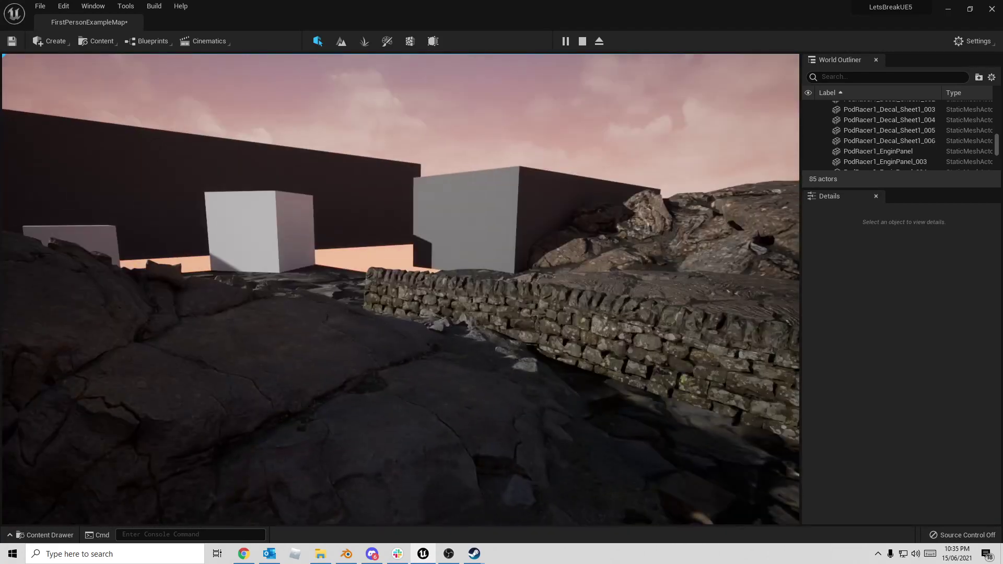